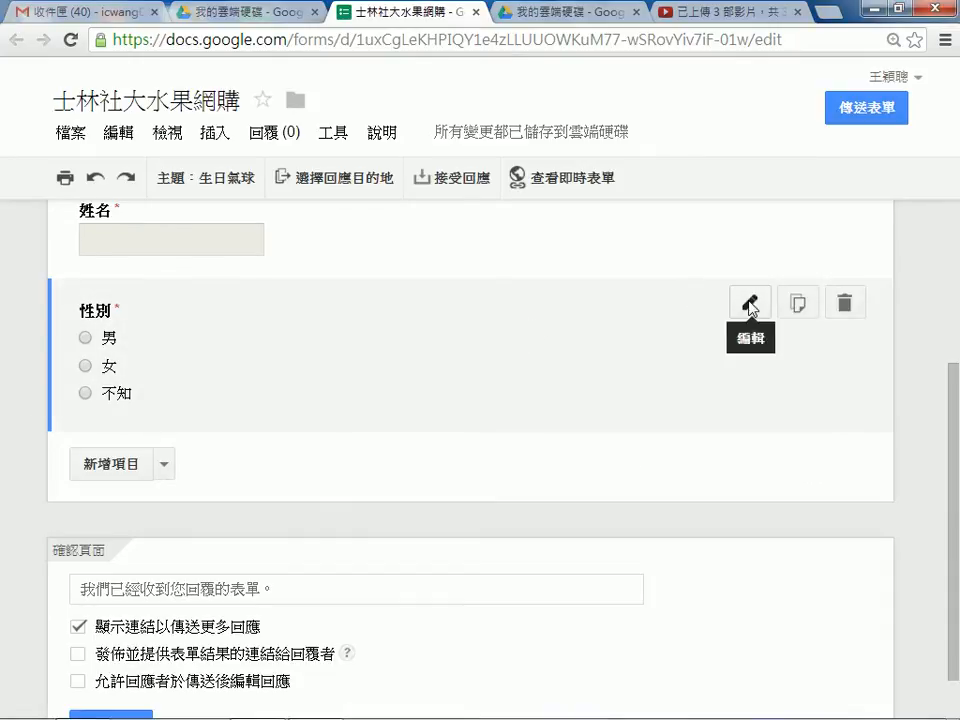
Reload the form and change the answer type of the 性別 question to 下拉式選單.
click(752, 308)
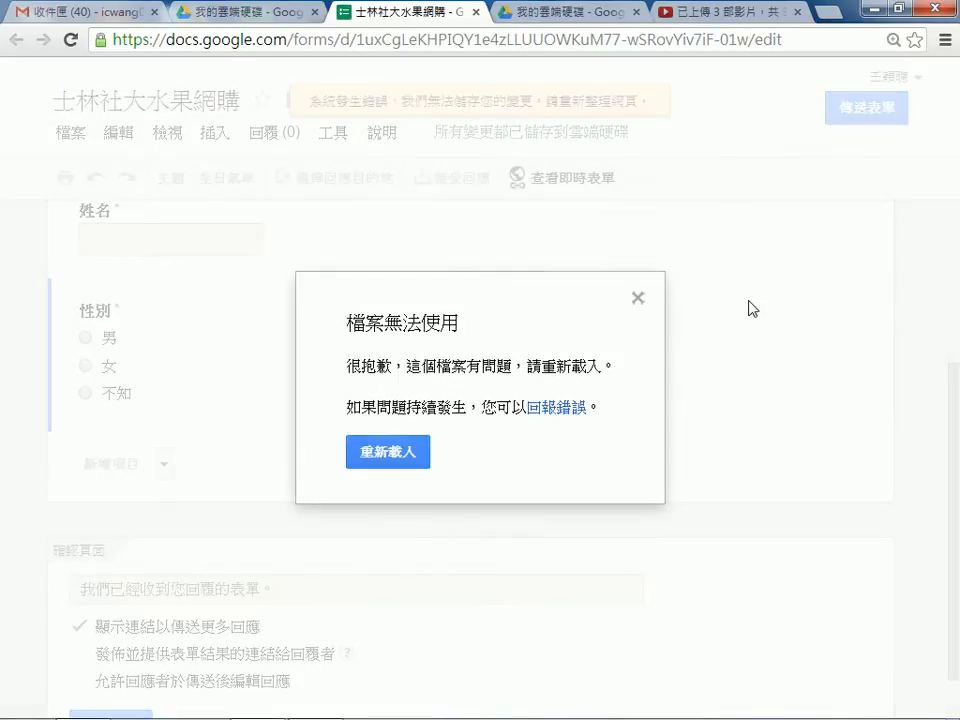
click(374, 457)
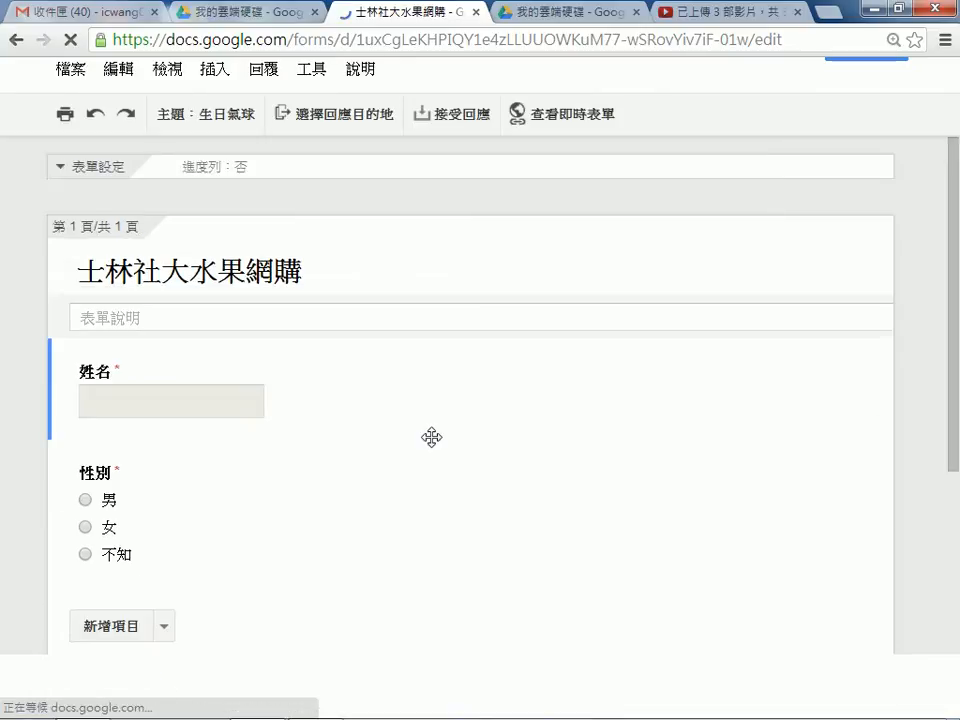
scroll(433, 469, down, 2)
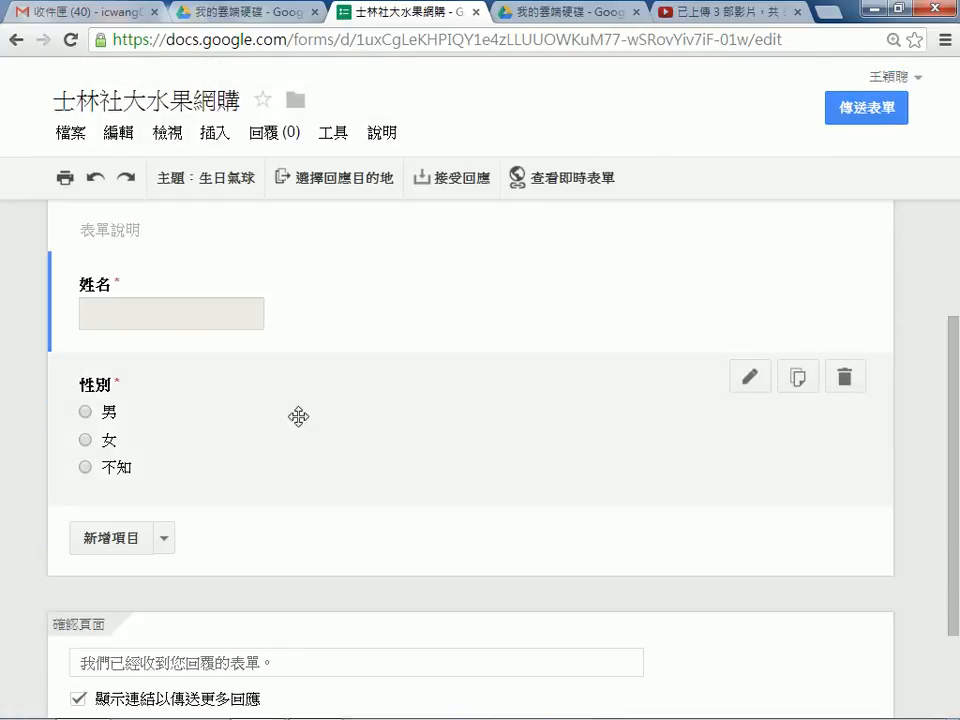
click(750, 378)
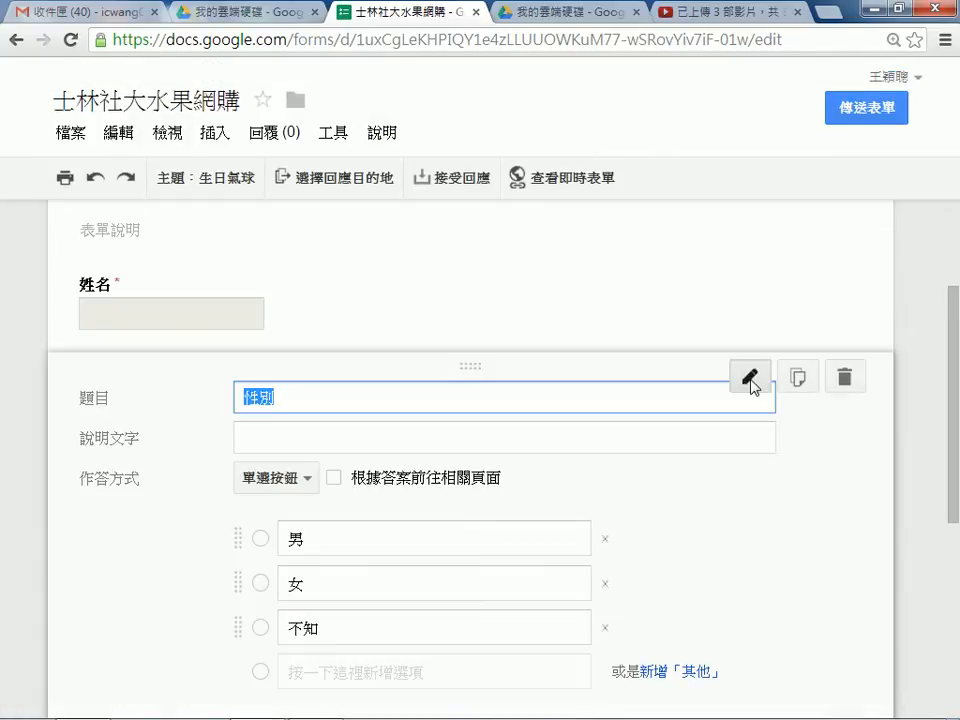
scroll(440, 437, down, 1)
scroll(440, 437, down, 1)
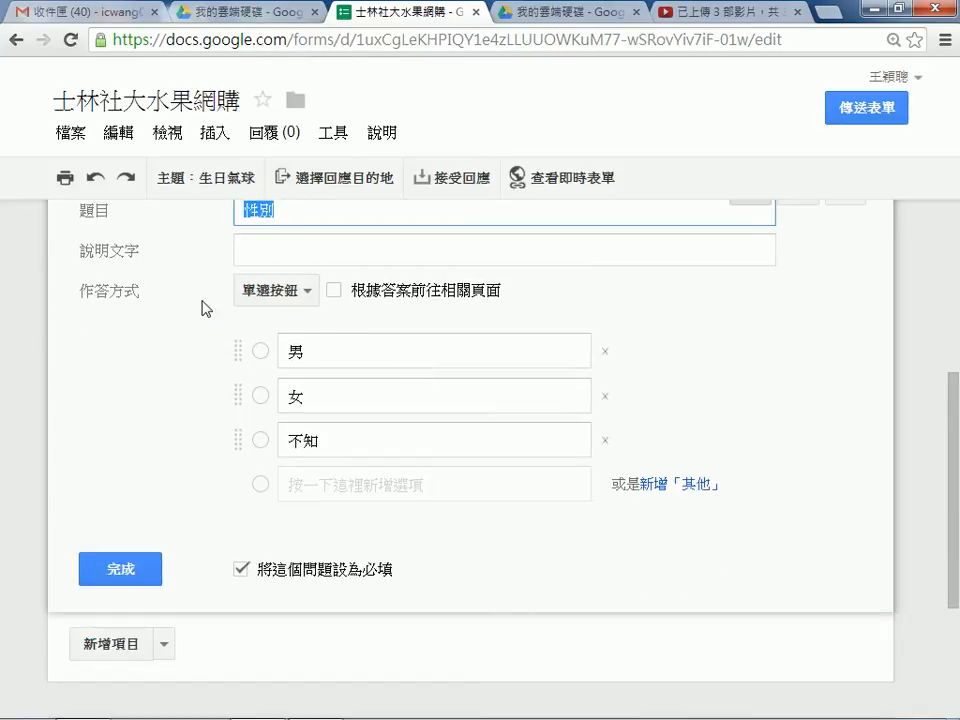
click(311, 296)
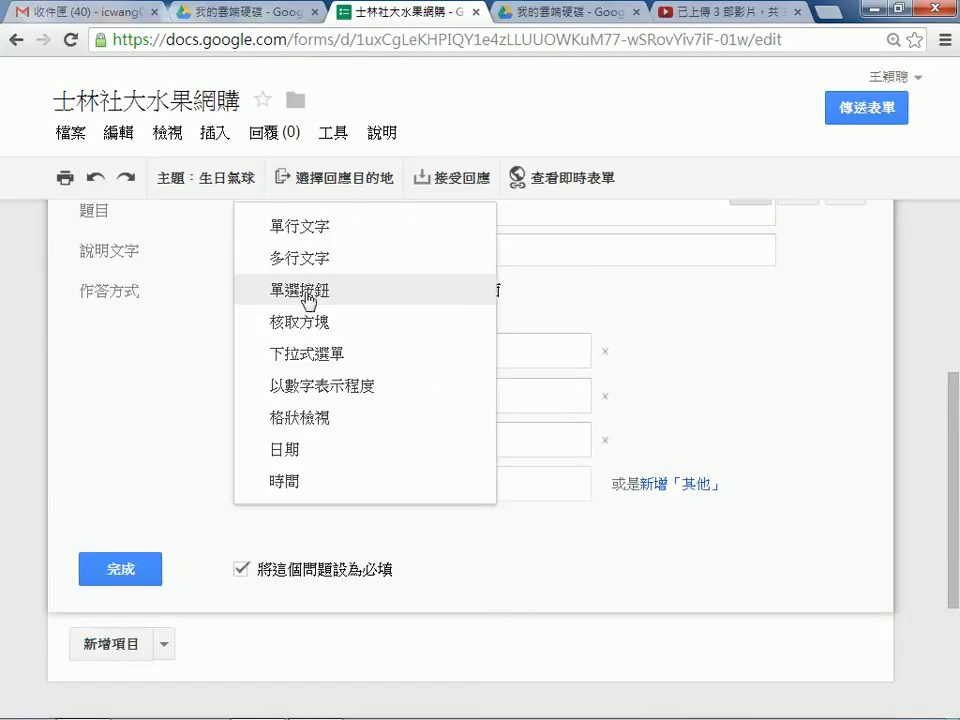
click(300, 356)
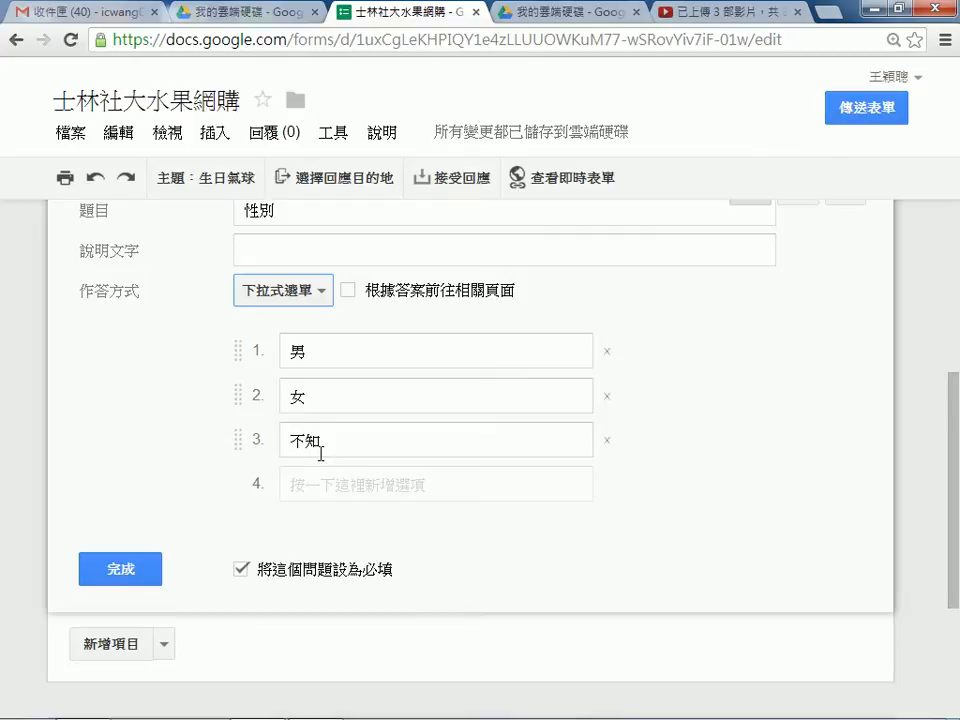
click(315, 300)
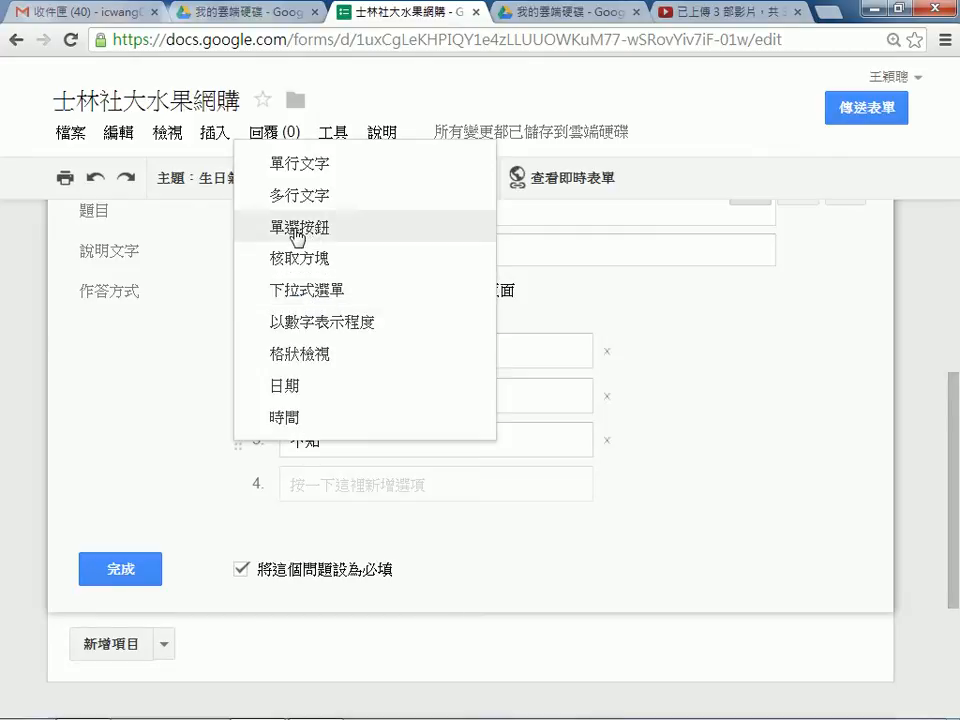
click(303, 303)
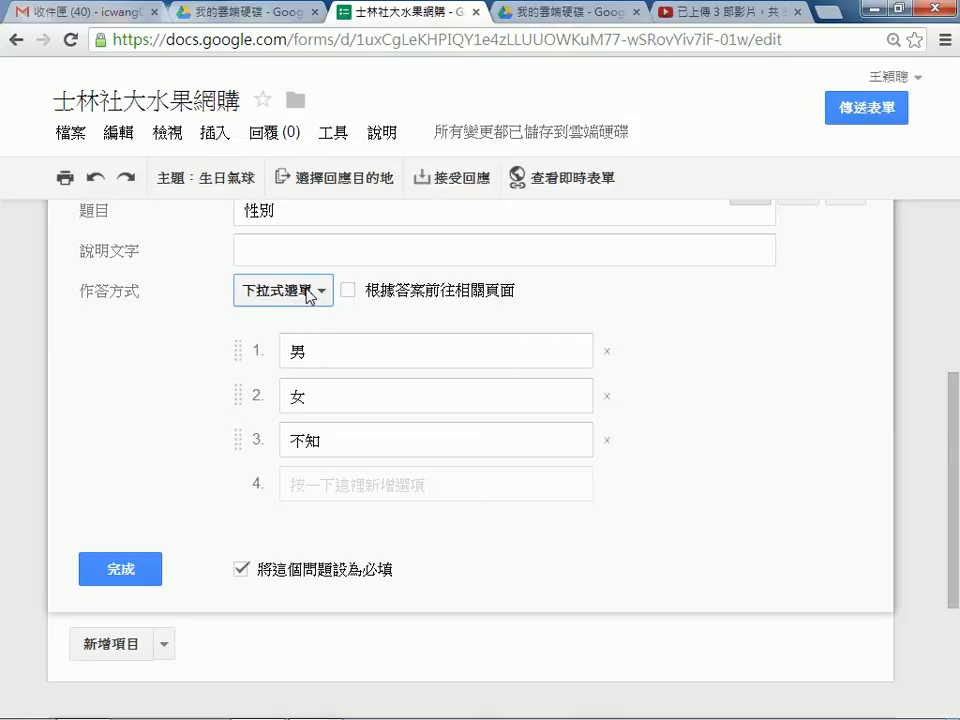
click(124, 568)
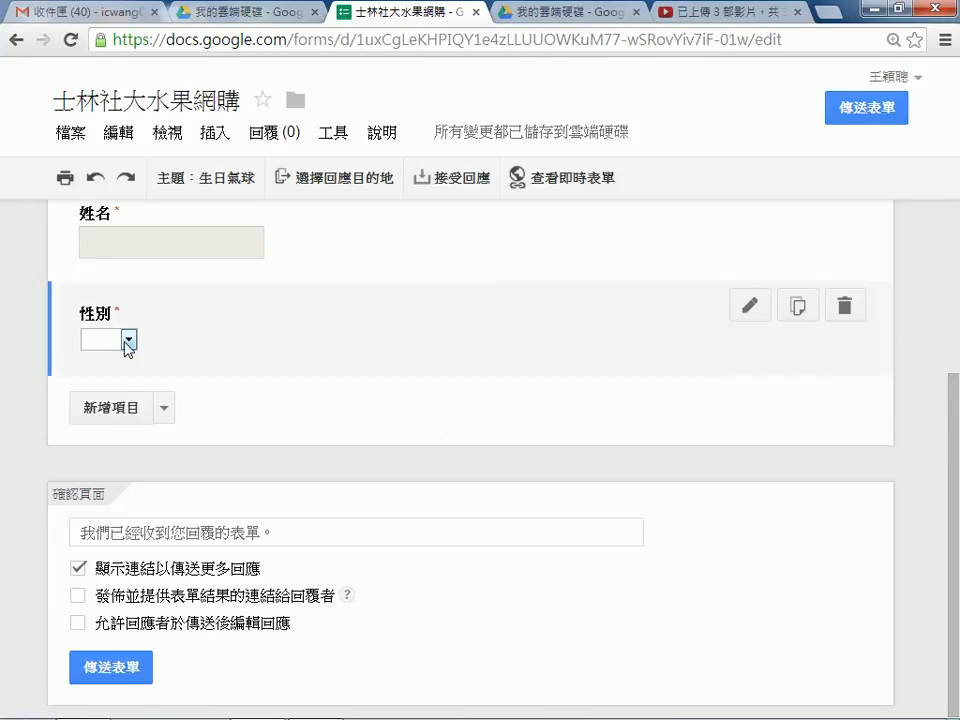
Check the dropdown list of the 性別 question and its edit settings.
click(128, 346)
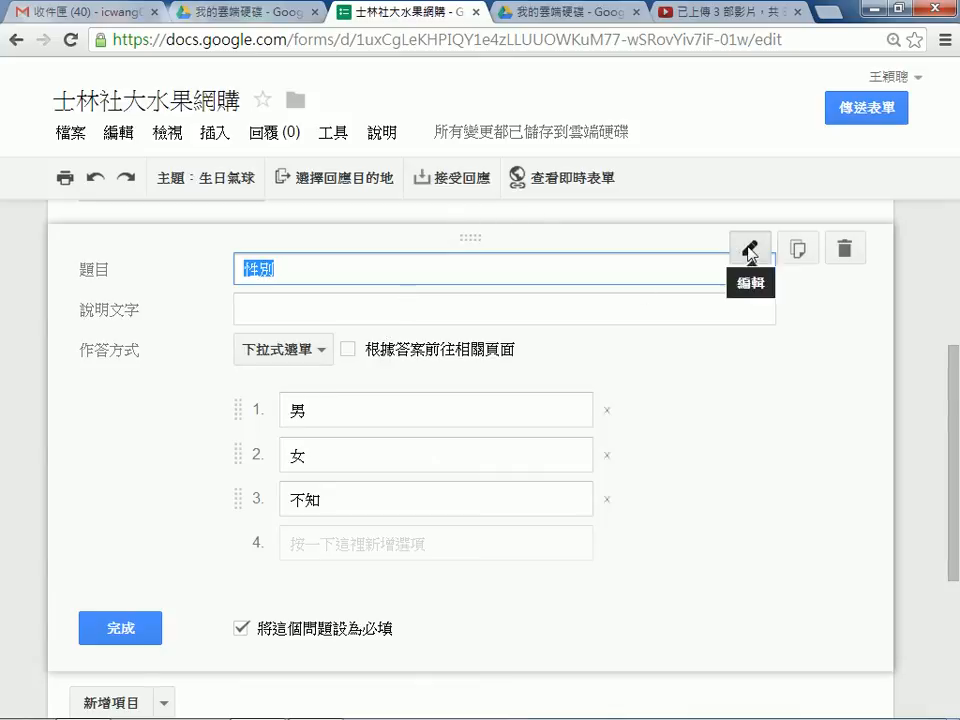
click(115, 624)
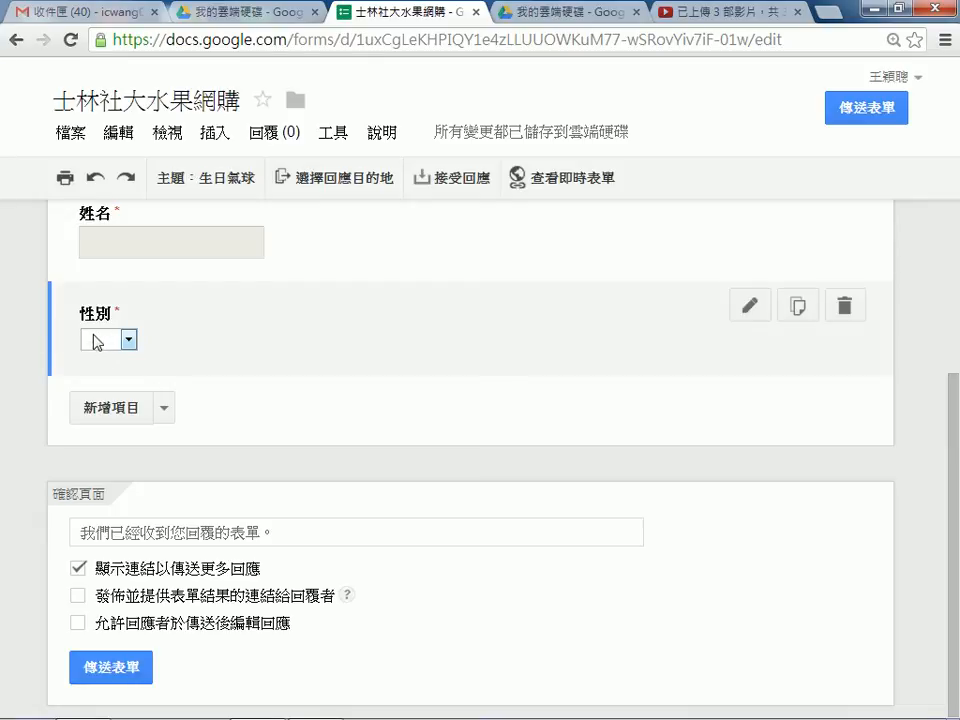
Add a 核取方塊 question titled 你比較喜歡的水果有哪些 below the 性別 question.
click(165, 410)
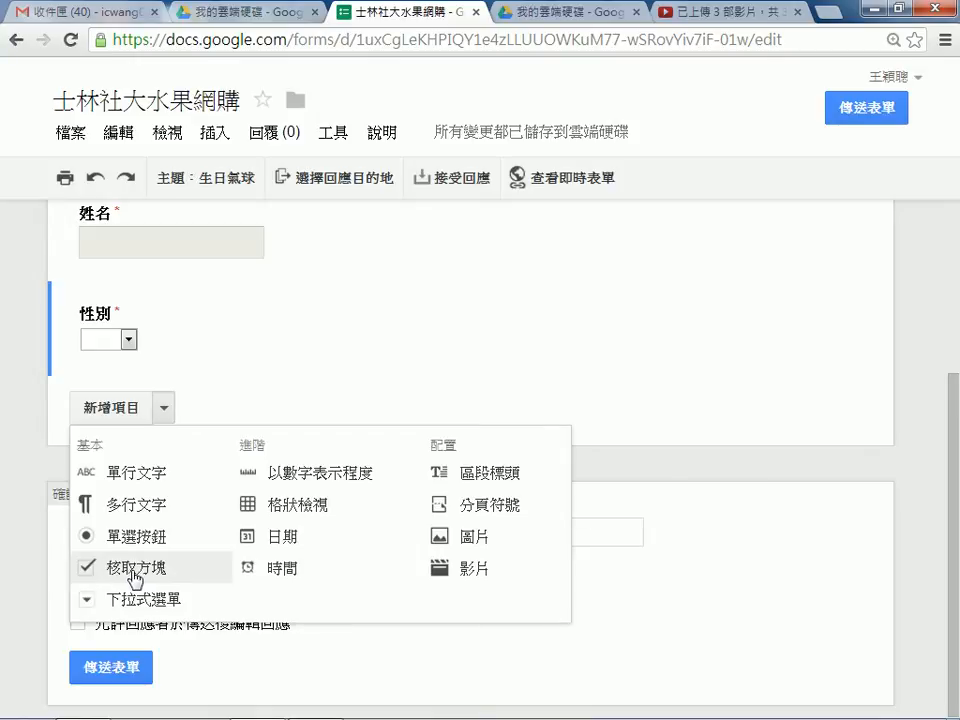
click(135, 575)
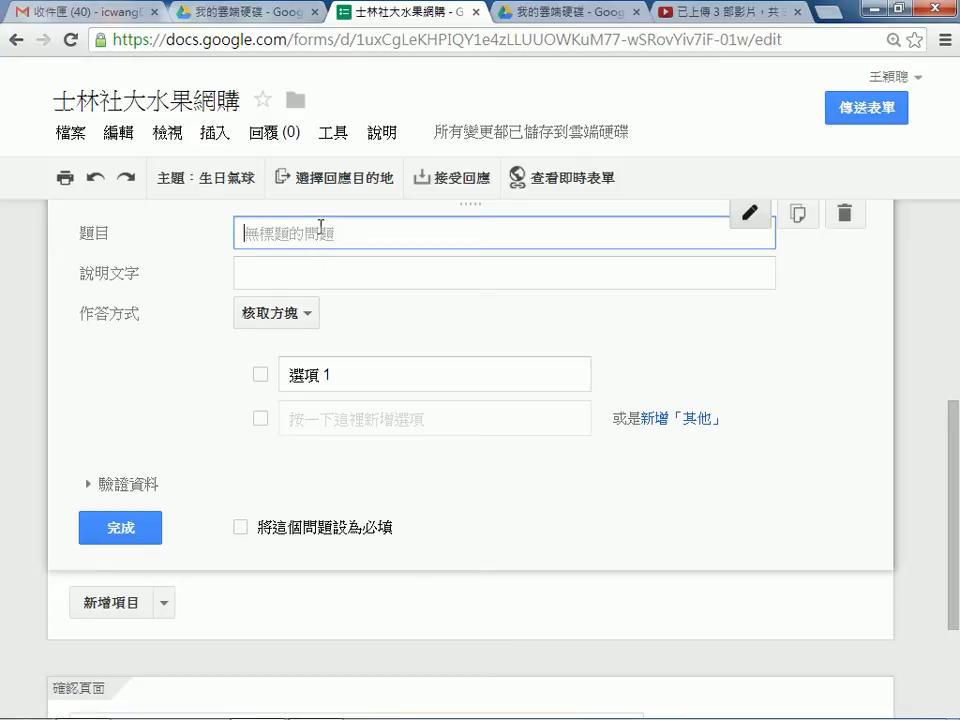
text(ㄋㄧ3ㄔㄨ)
key(space)
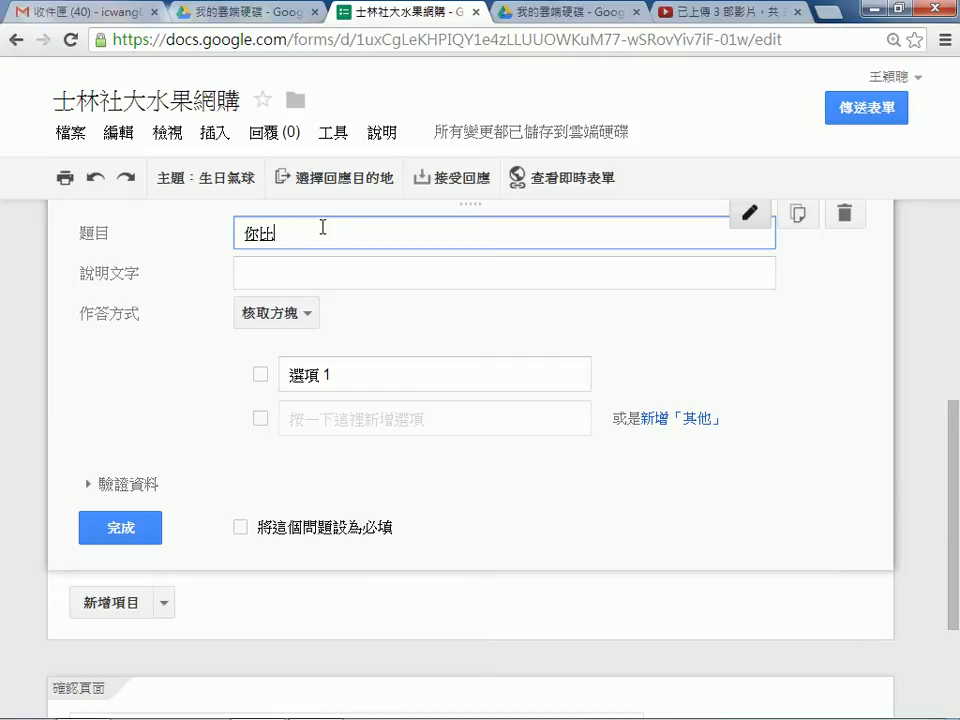
text(ㄧㄠ4)
text(ㄒㄧ)
key(space)
key(BackSpace)
text(ㄊㄨㄢ)
key(space)
text(ㄉㄜ7ㄕㄨㄛ3ㄍㄨㄛ3有ㄋㄚ3ㄒㄧㄝ)
key(space)
key(Return)
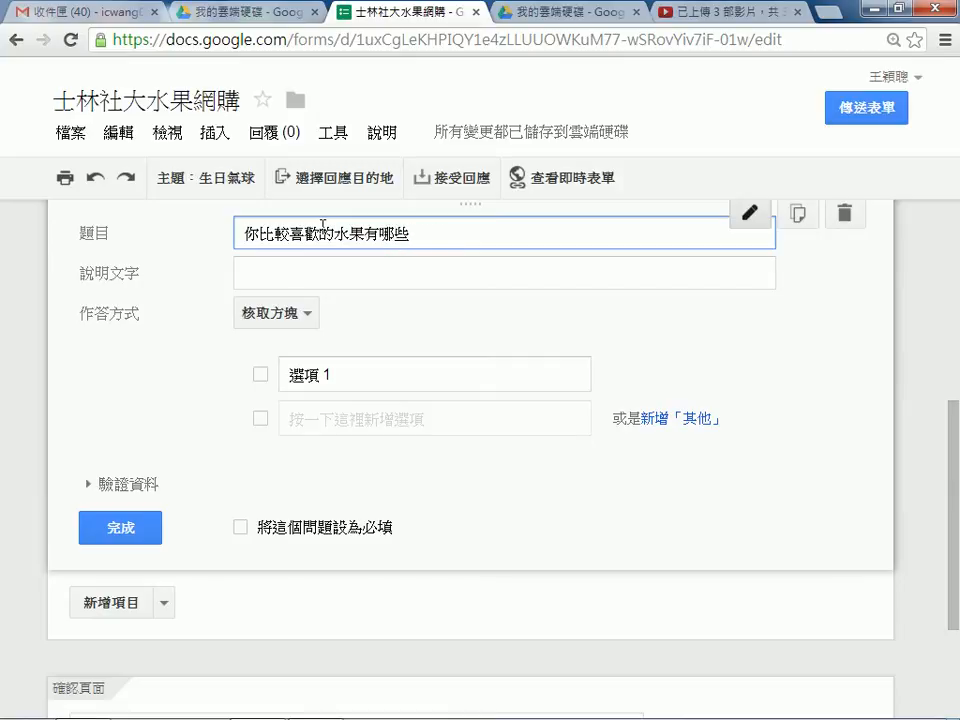
Name the first checkbox option 西瓜 and add a second option to the fruit question.
click(334, 373)
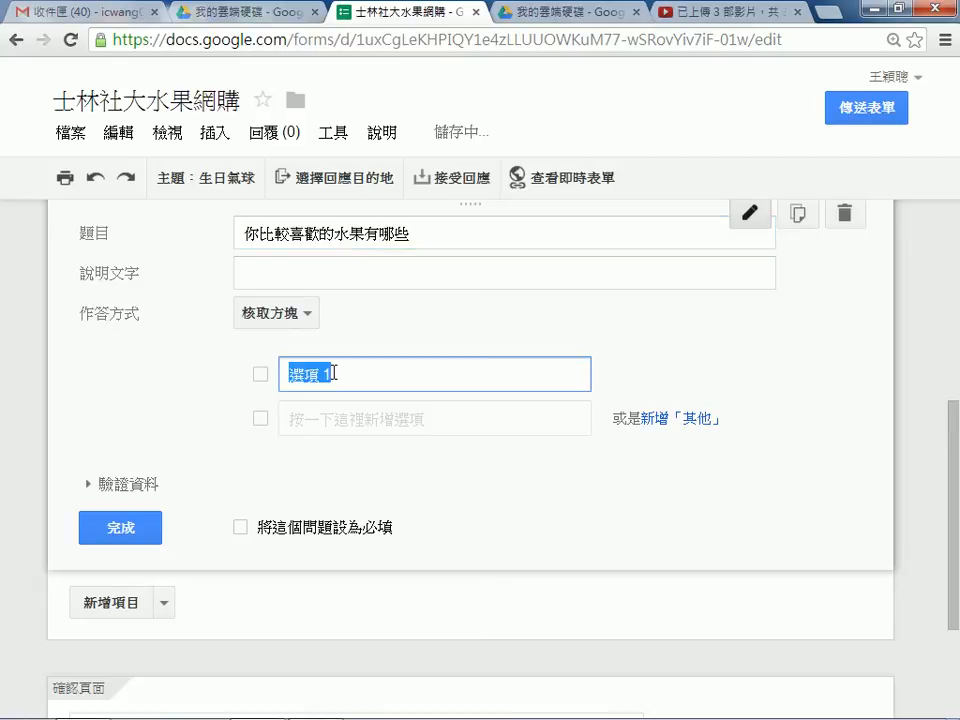
text(ㄒㄧ)
key(space)
text(ㄍㄨㄚ)
key(space)
key(Return)
click(357, 419)
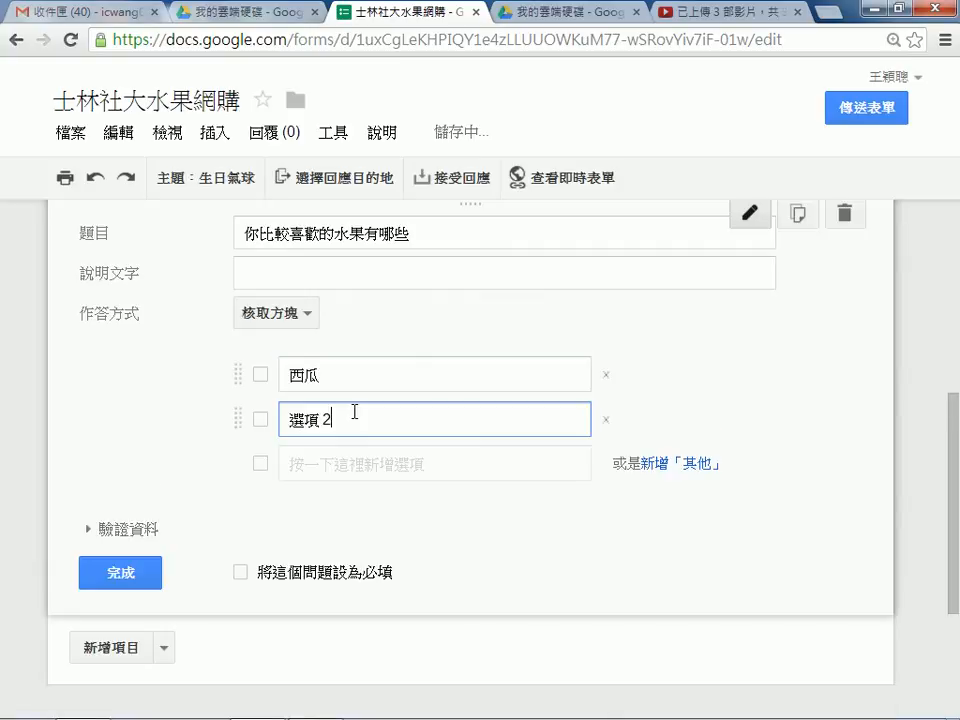
drag(350, 427, 240, 408)
text(鳳)
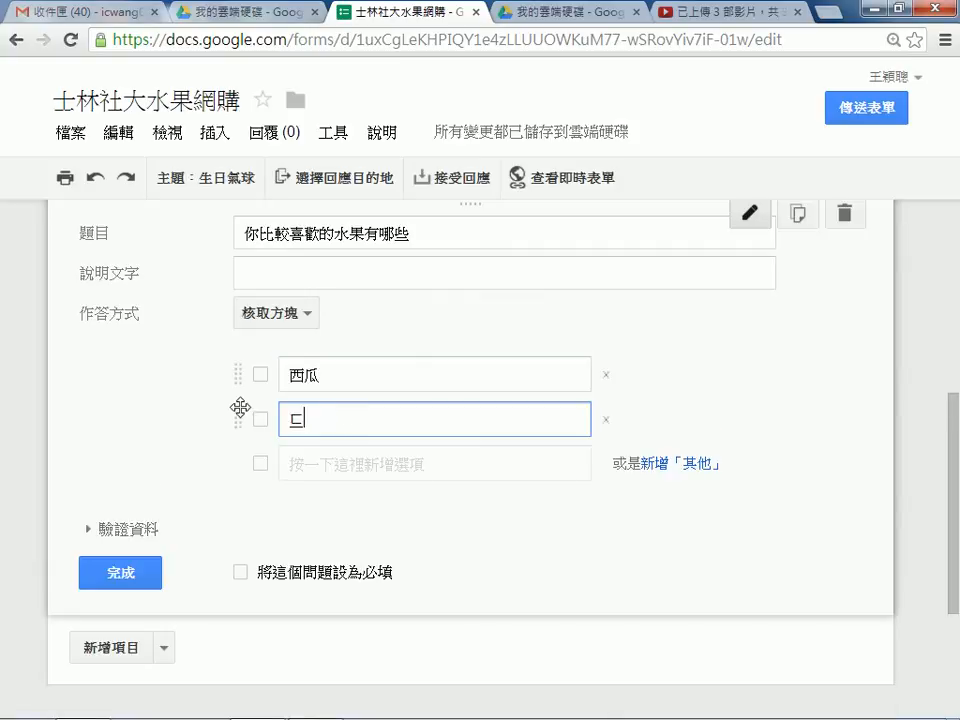
text(梨ㄓ)
key(BackSpace)
click(311, 464)
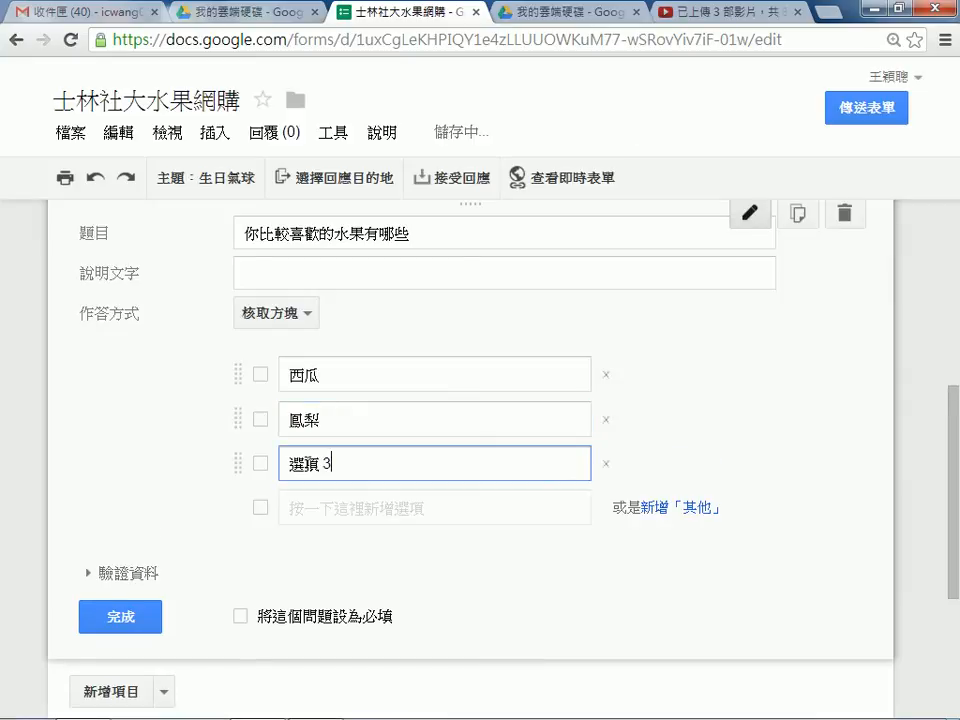
key(BackSpace)
key(BackSpace)
key(BackSpace)
key(BackSpace)
key(BackSpace)
text(平)
key(BackSpace)
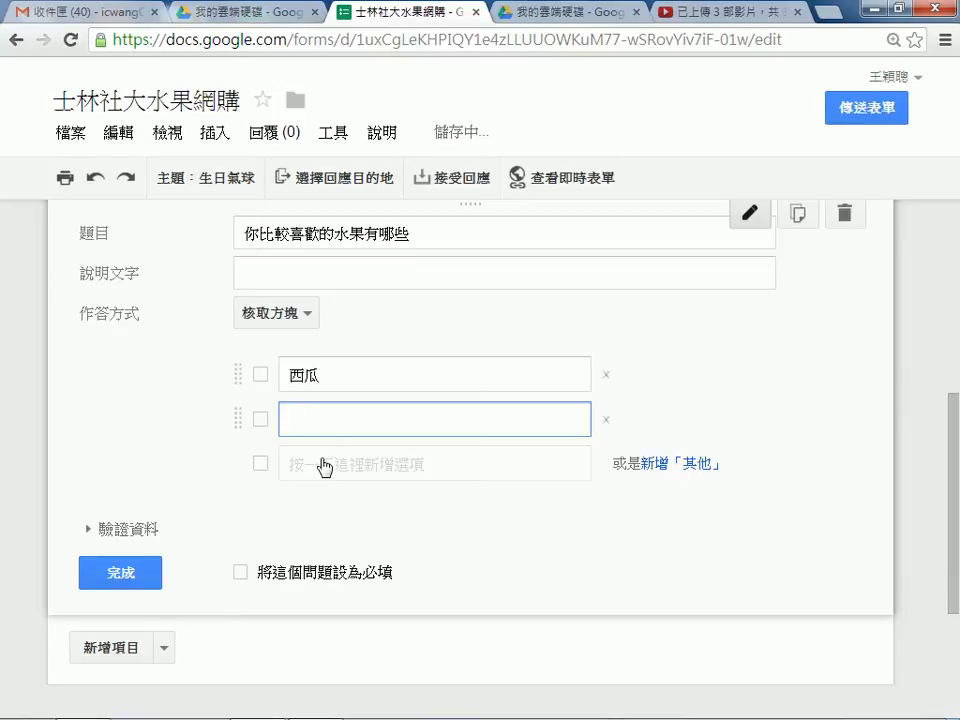
Add a third checkbox option and name the second option 鳳梨.
click(321, 465)
click(341, 410)
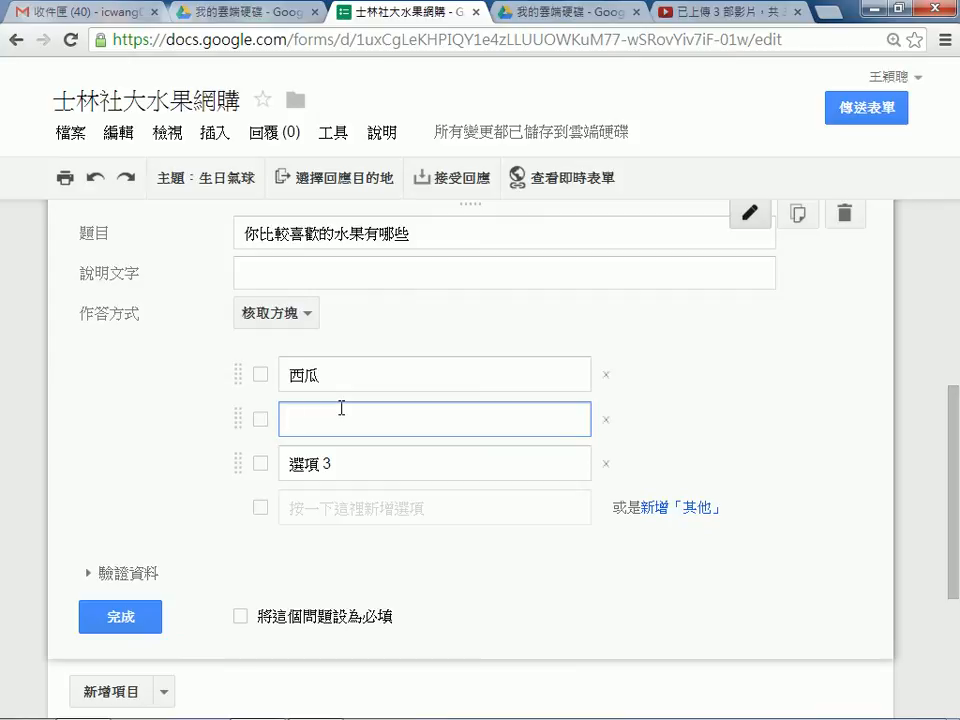
text(圓)
text(梨)
Name the third checkbox option of the fruit question 蘋果.
click(393, 470)
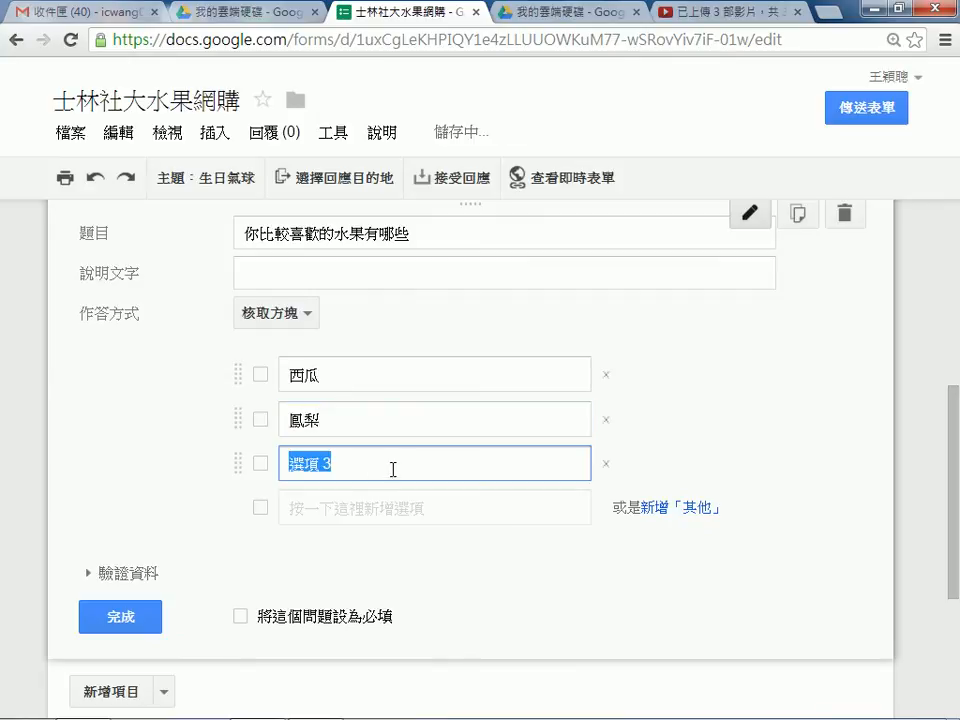
text(頻ㄍㄨㄛ)
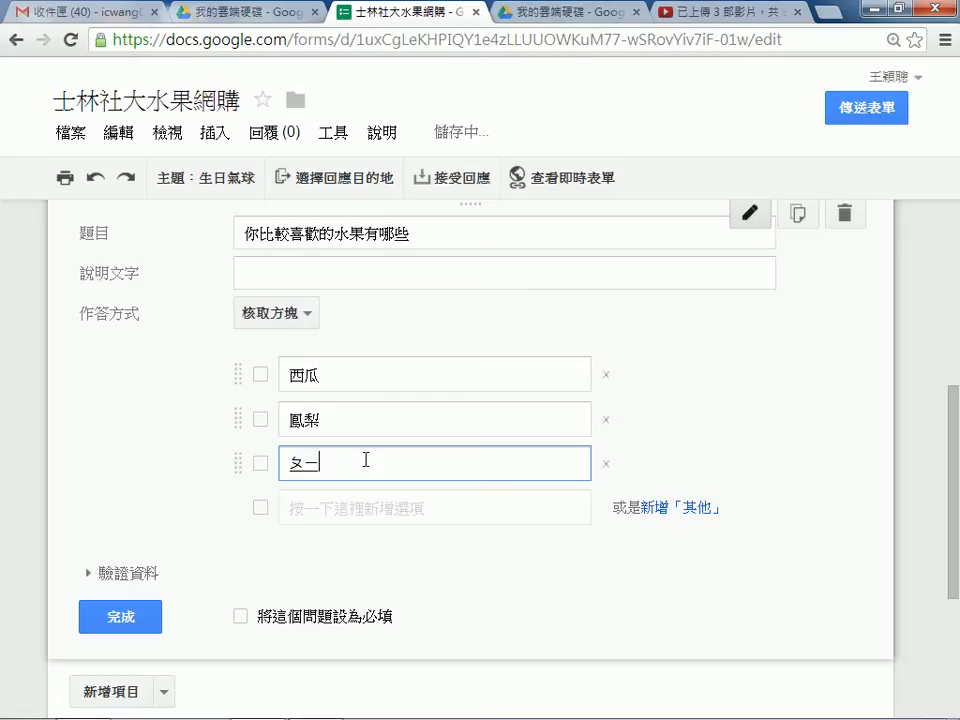
text(果)
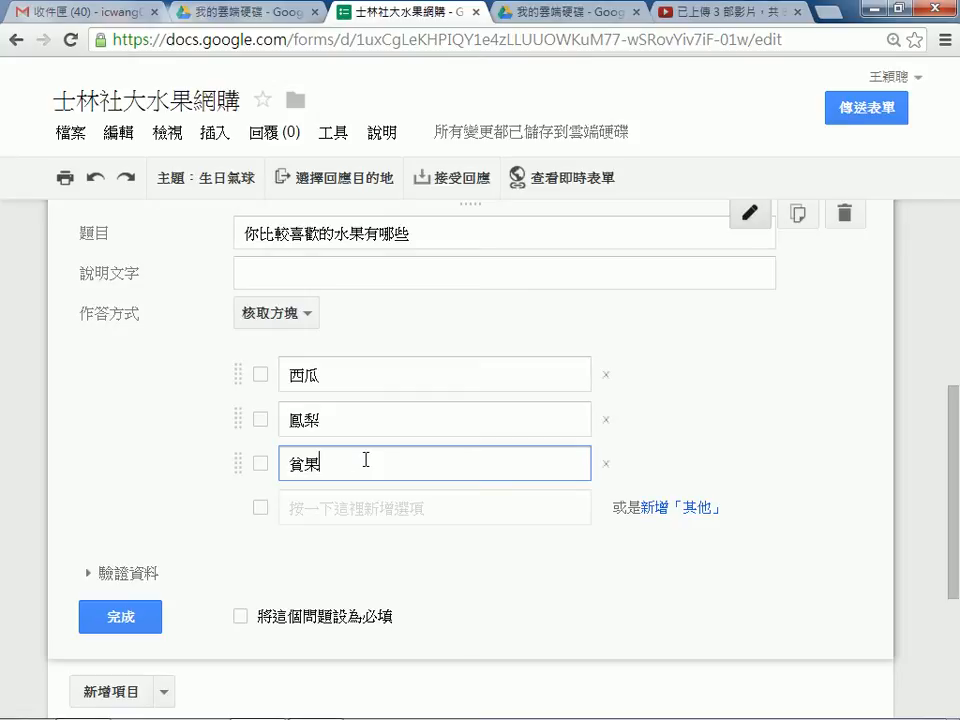
key(BackSpace)
key(BackSpace)
text(蘋果)
key(Down)
key(3)
Add 香蕉 as the fourth checkbox option and finish editing the fruit question.
click(352, 507)
key(BackSpace)
key(BackSpace)
key(BackSpace)
key(BackSpace)
text(ㄒ)
text(香蕉)
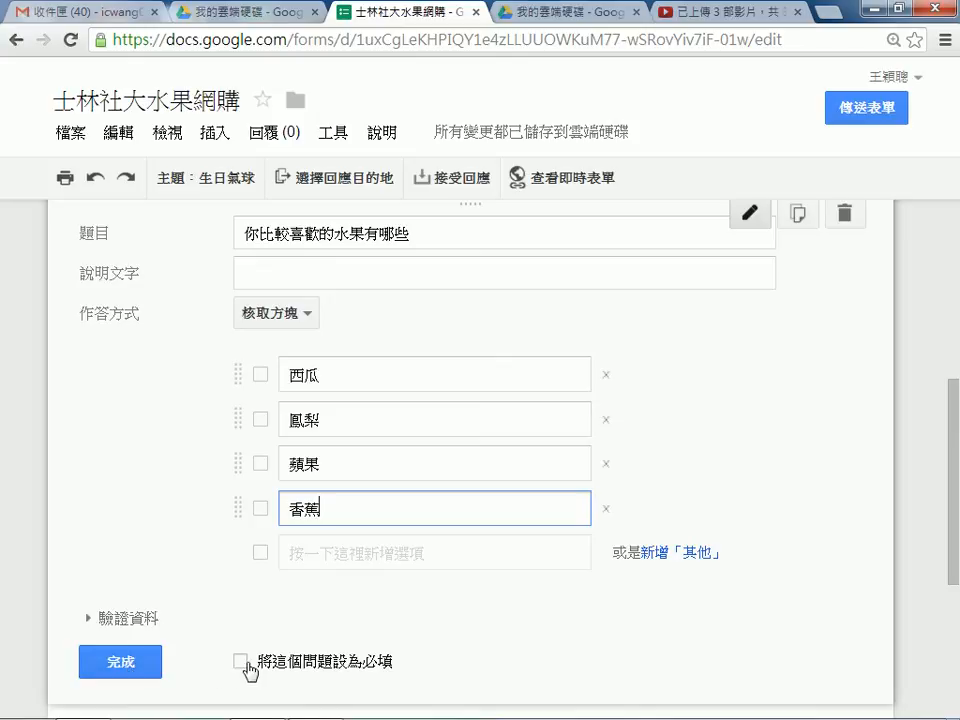
click(135, 662)
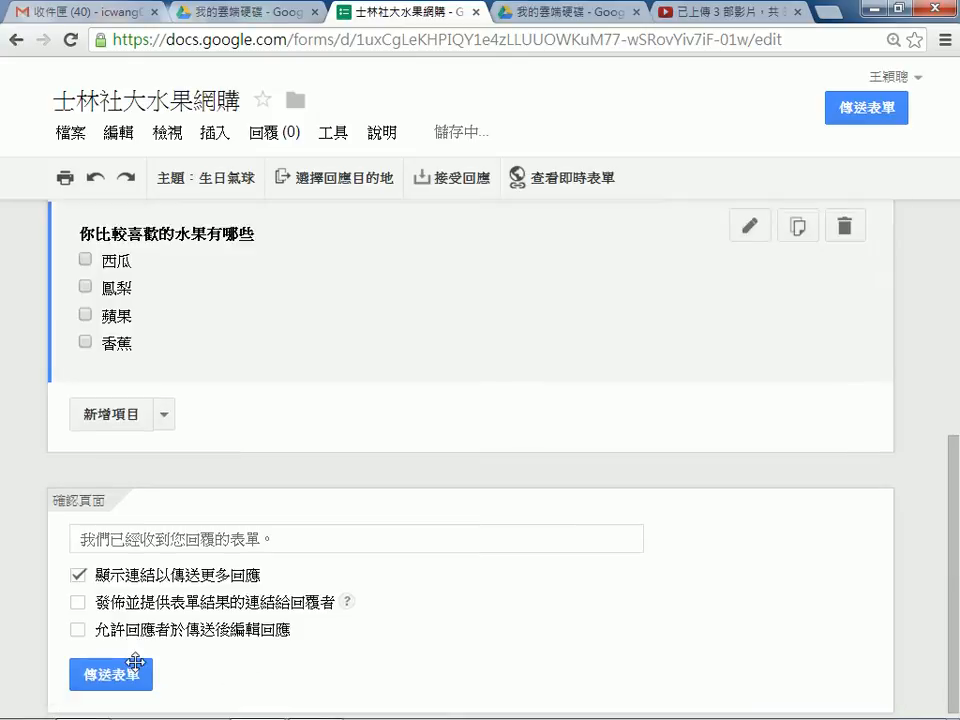
Add a 日期 question titled 你希望訂購的水果哪天送達 after the fruit question.
mouse_move(81, 251)
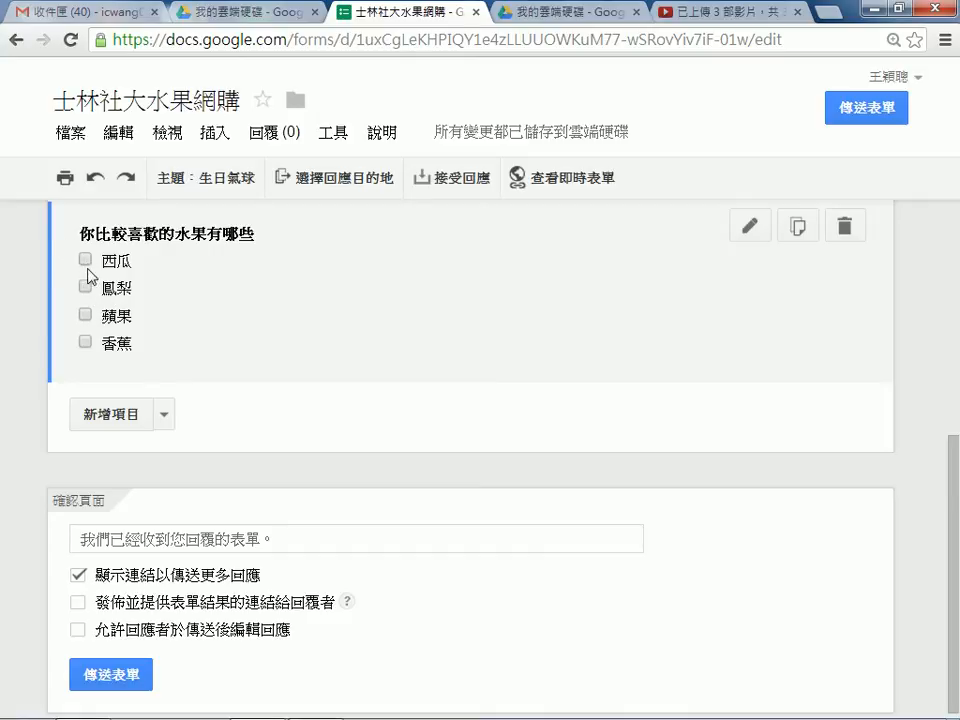
scroll(134, 304, up, 1)
scroll(134, 304, up, 1)
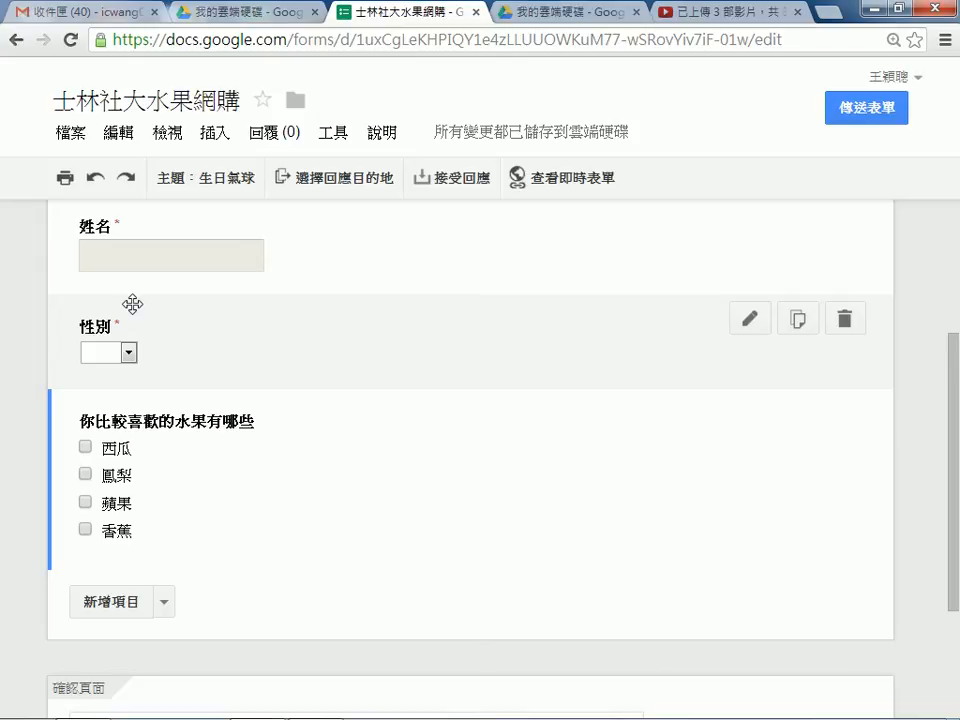
click(168, 605)
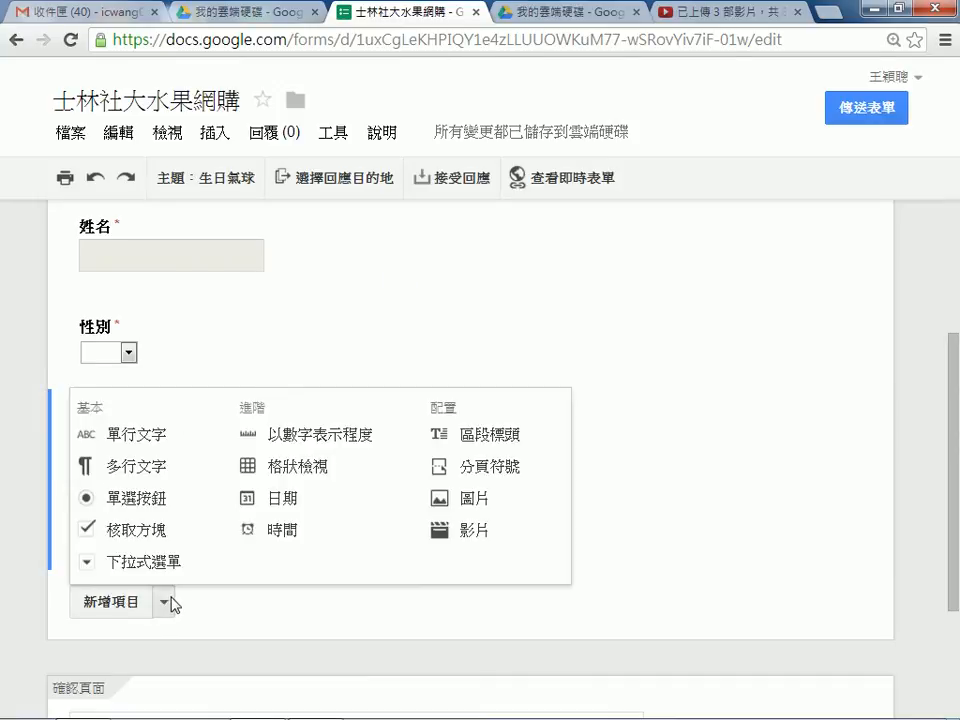
click(287, 506)
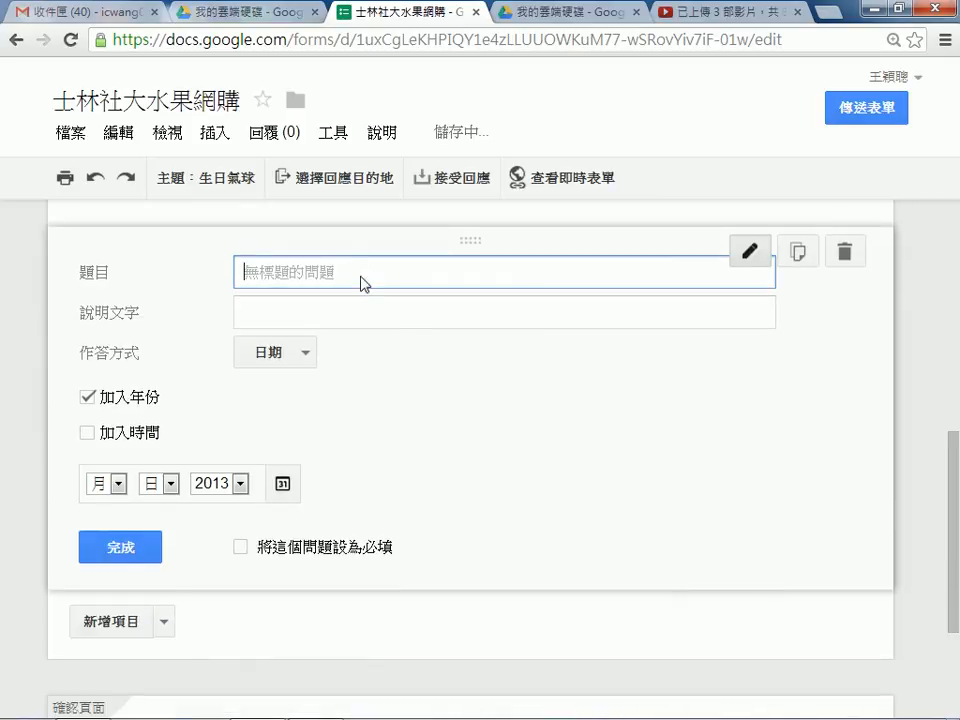
text(你)
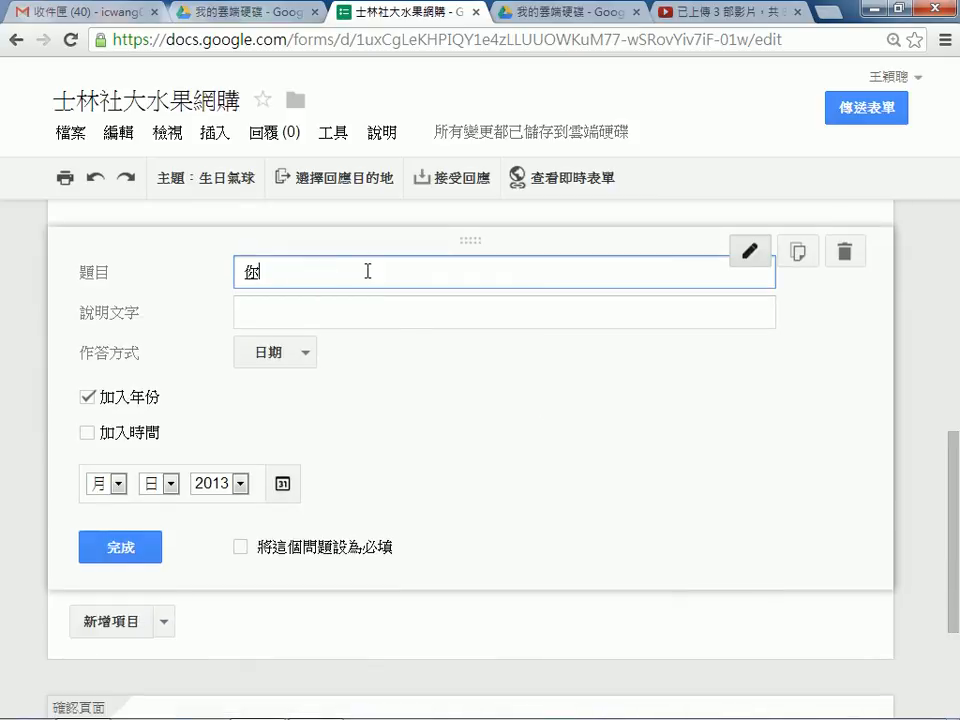
text(希望)
text(訂ㄊㄡ)
text(購的水)
text(果)
text(哪天送達)
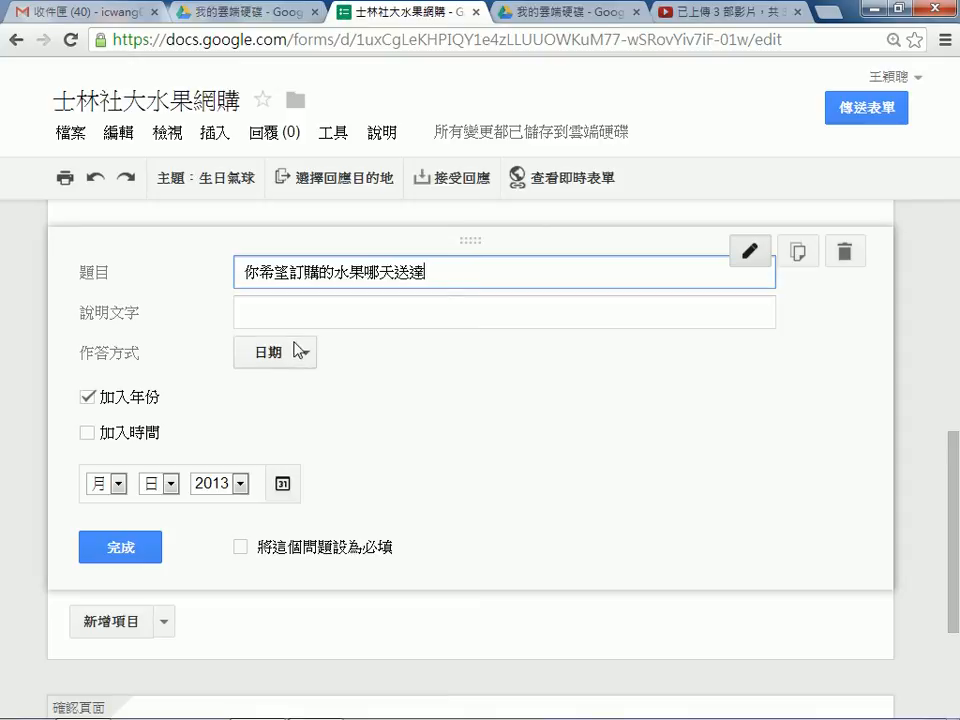
Include the time in the delivery date question with the 加入時間 option.
click(120, 487)
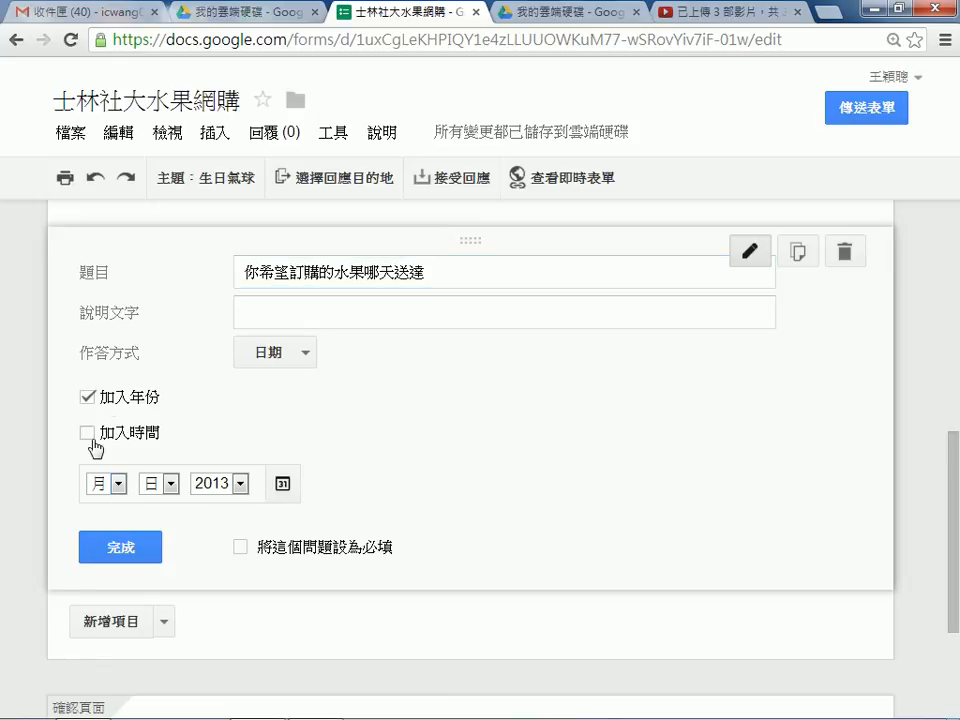
click(88, 436)
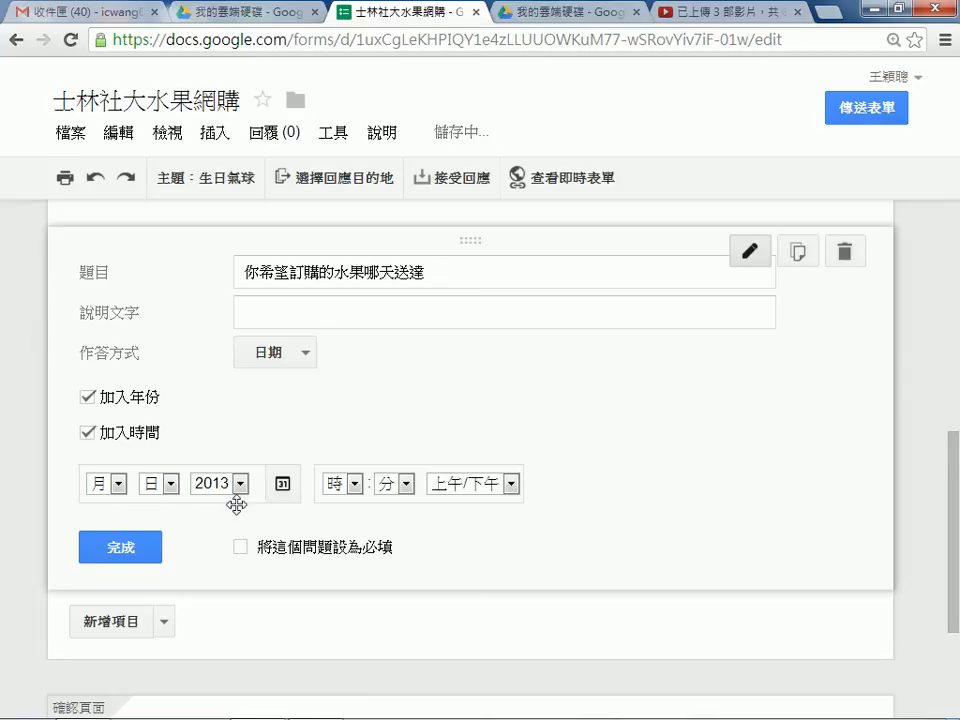
Turn off the 加入時間 option of the delivery date question and change its title to 生日.
click(88, 436)
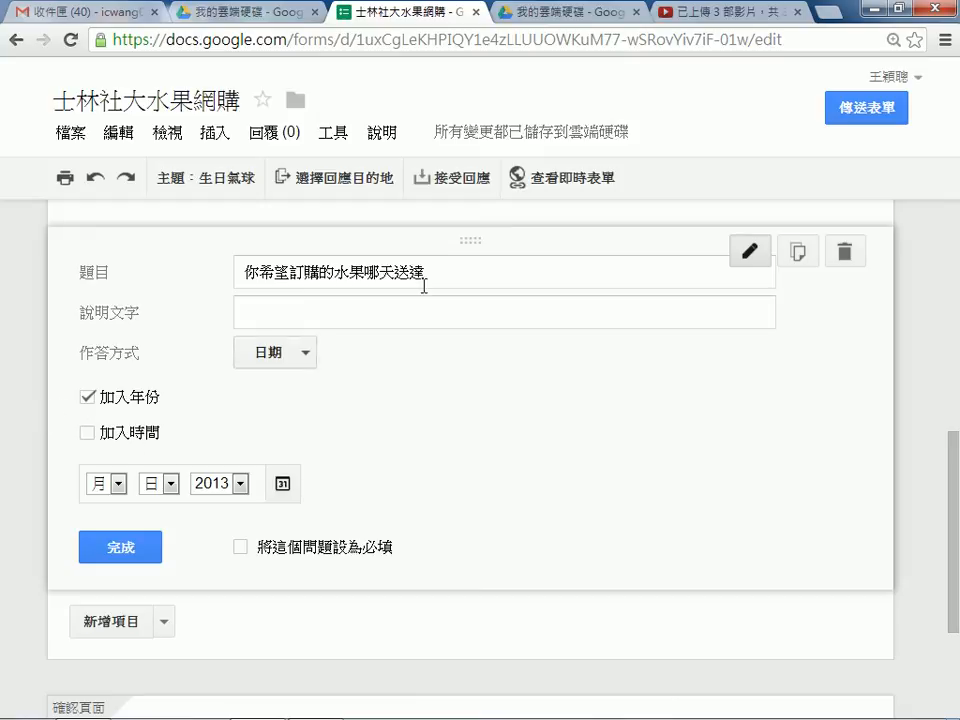
drag(439, 270, 206, 270)
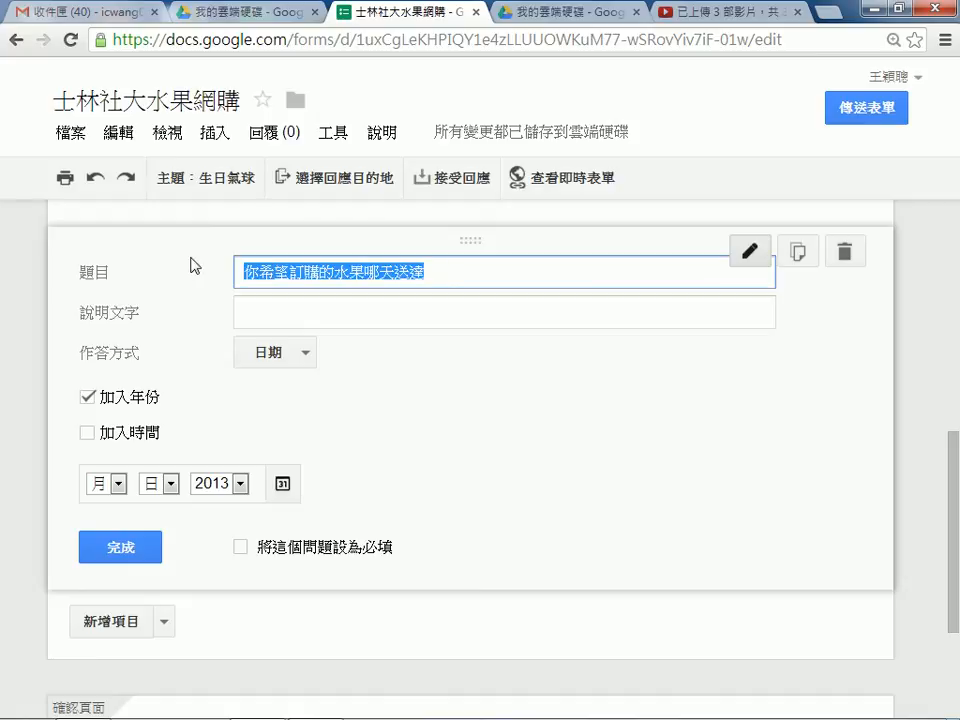
text(生日)
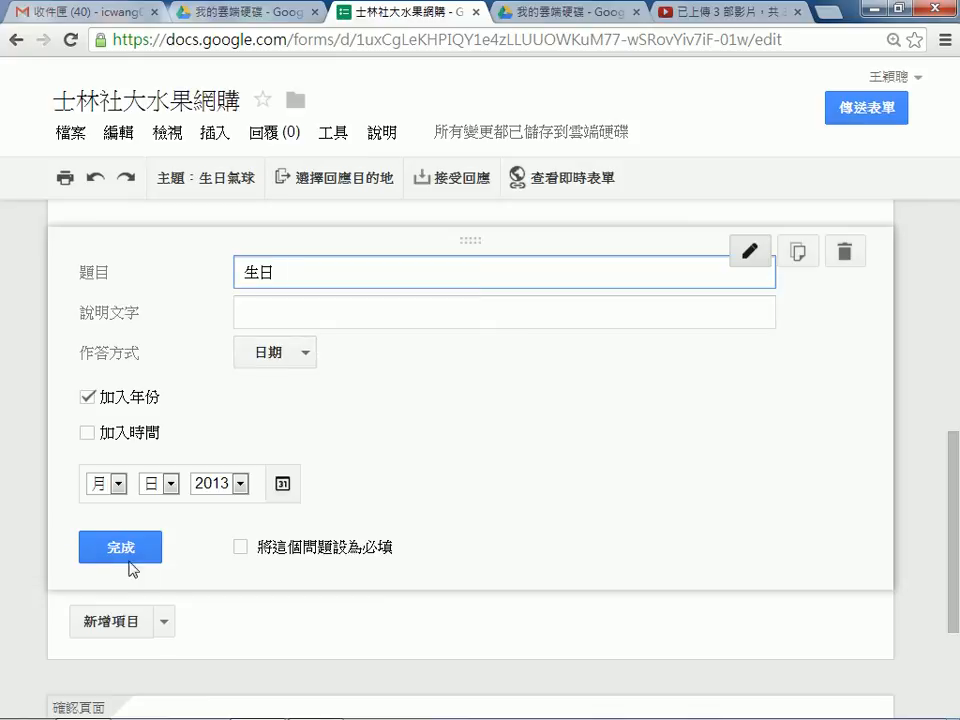
Make the 生日 date question required and finish editing it.
click(241, 547)
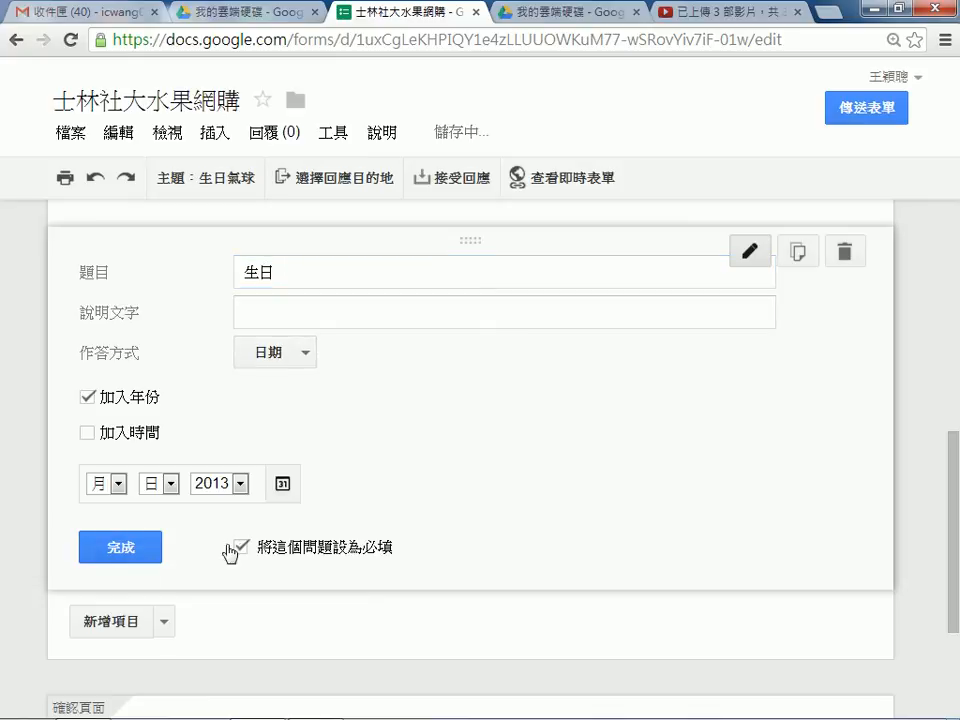
click(126, 550)
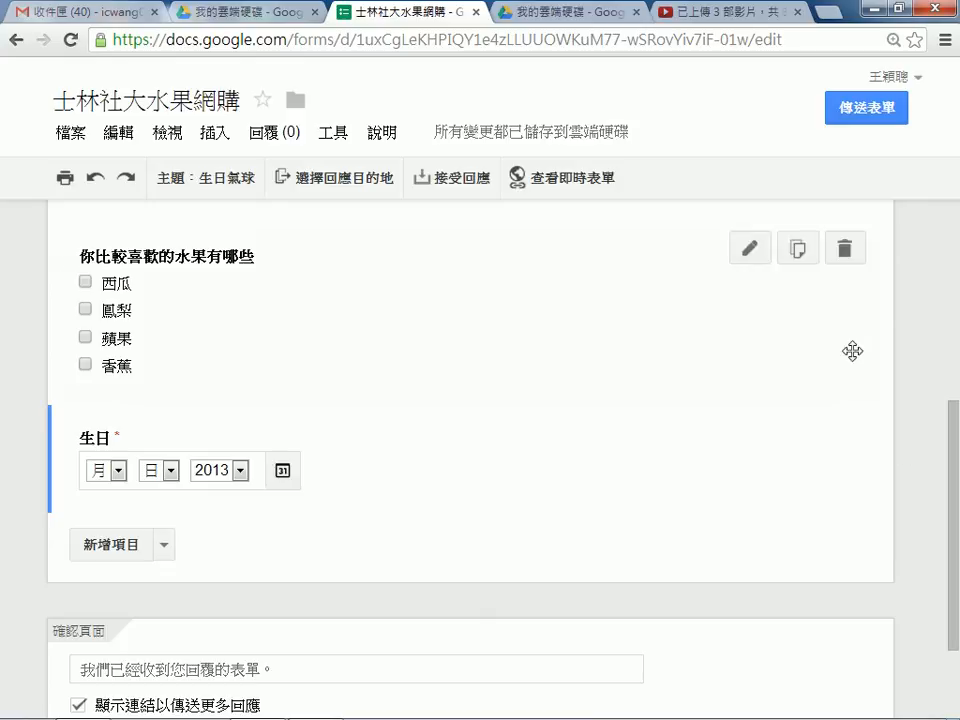
Move the 生日 question up so that it sits between 性別 and the fruit preference question.
scroll(739, 422, up, 2)
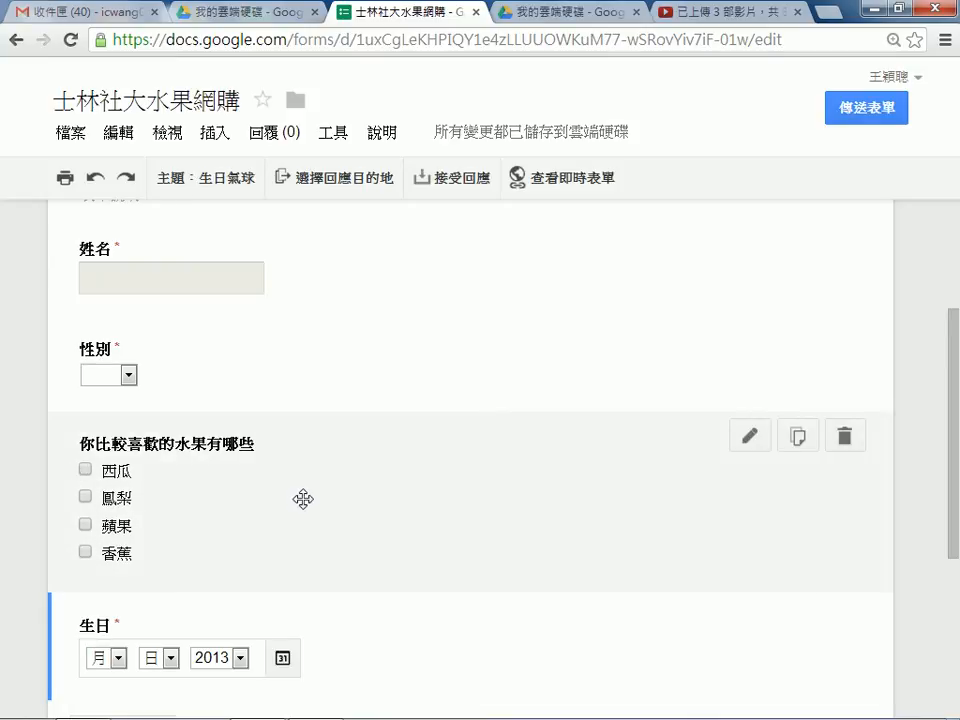
scroll(304, 500, down, 1)
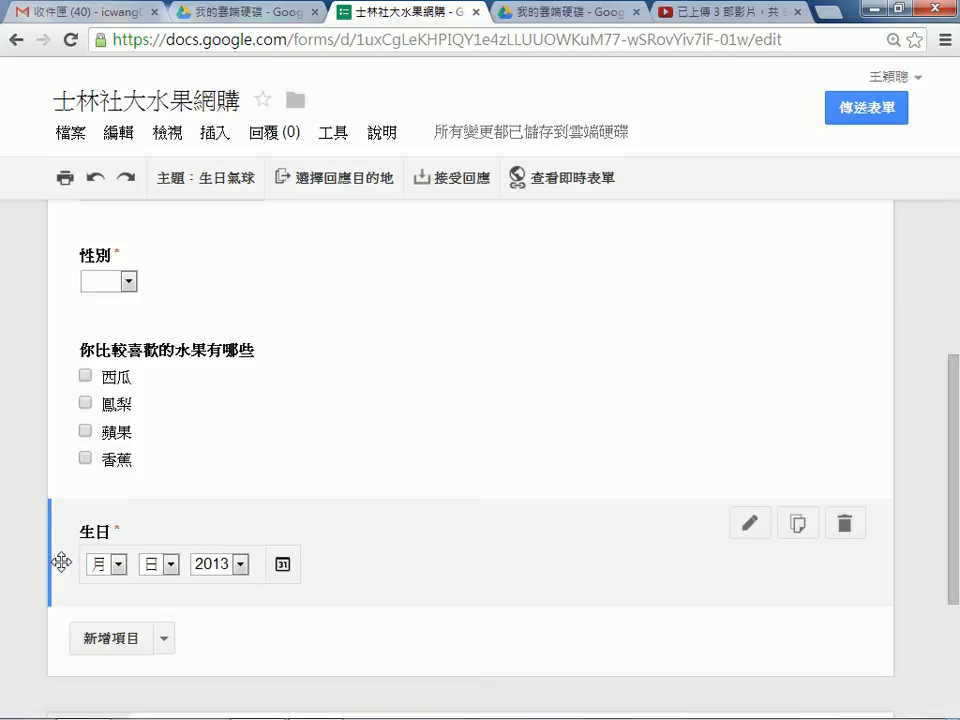
drag(61, 562, 227, 591)
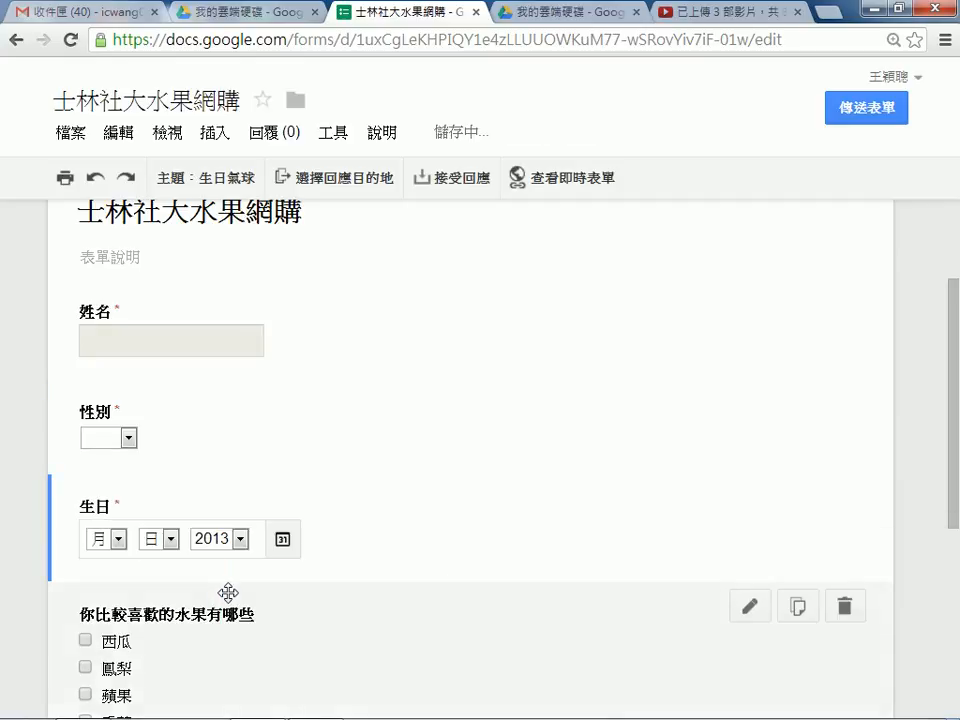
scroll(187, 252, down, 1)
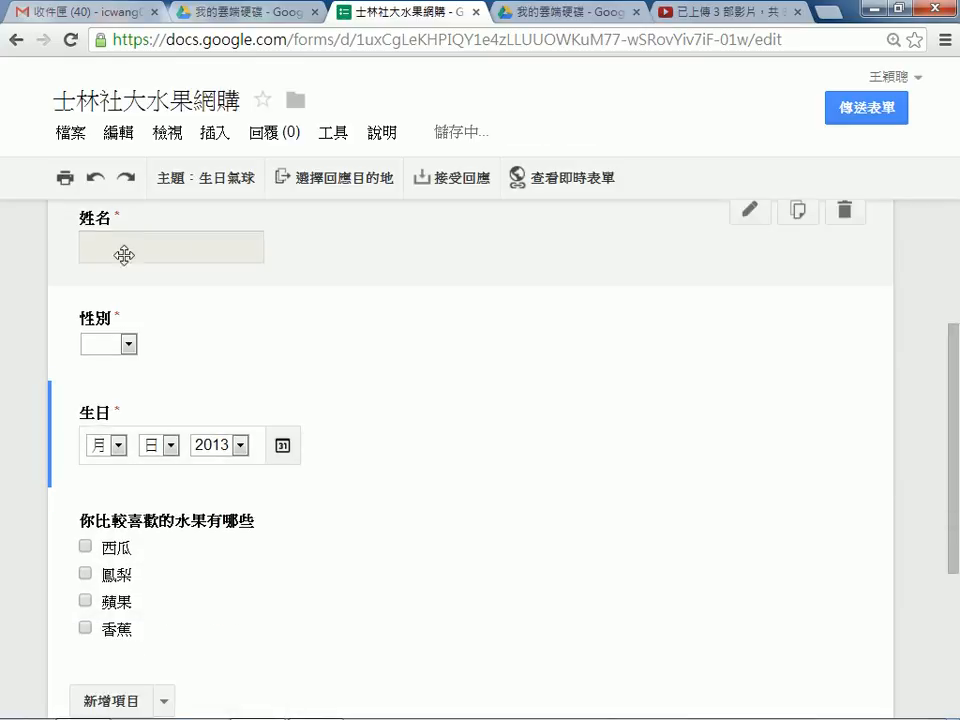